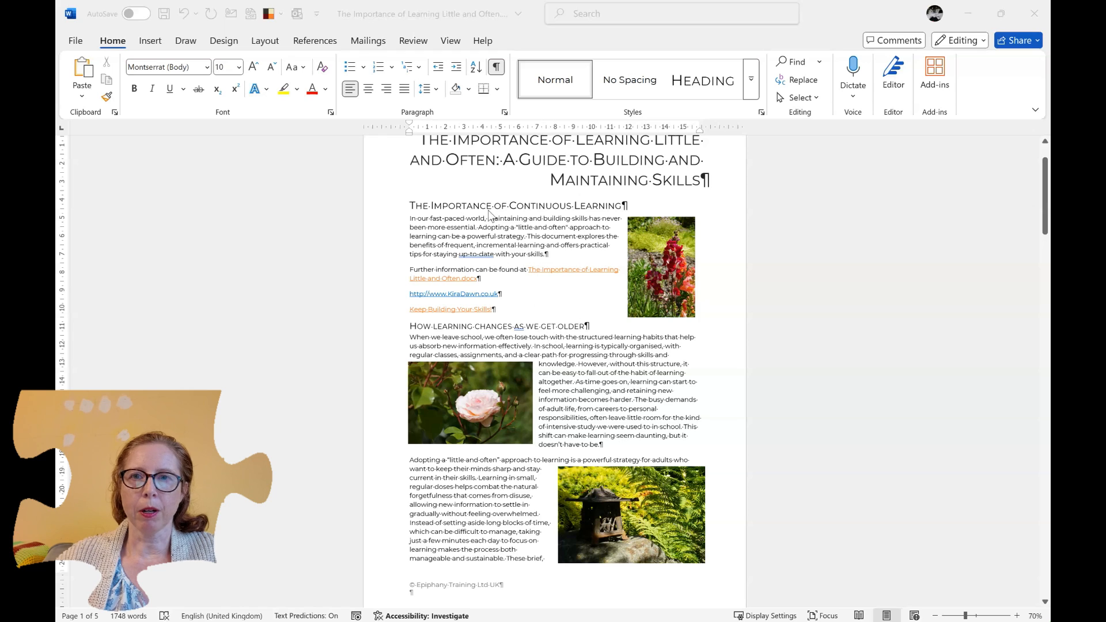
- Add a few filler lines above the "The Importance of Continuous Learning" heading to test picture movement, and delete them again
click(418, 209)
click(421, 211)
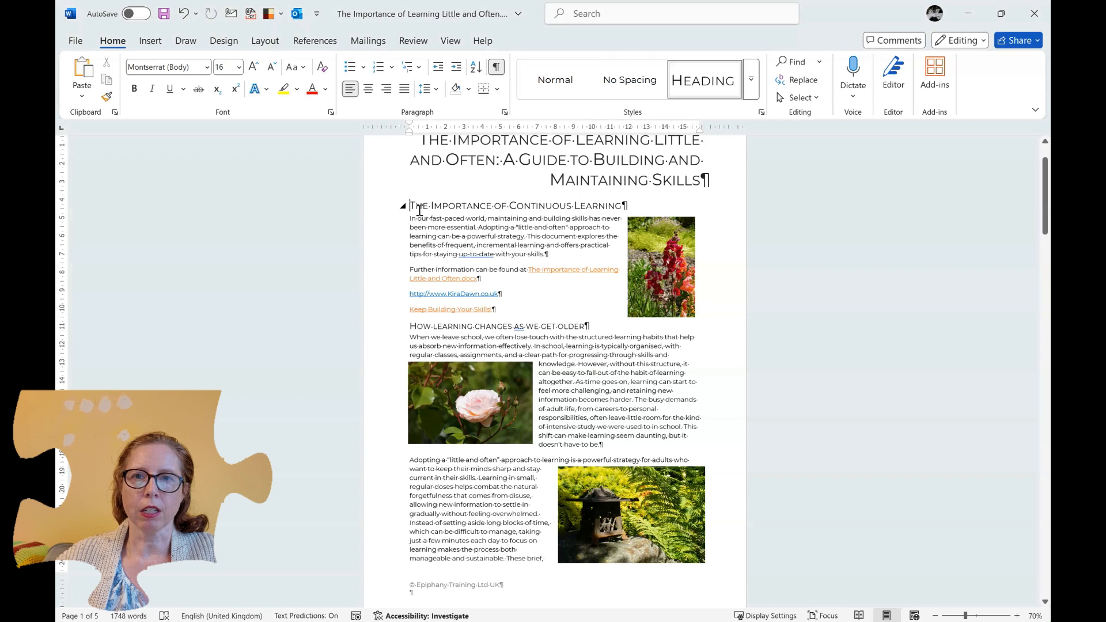
text(ldsfksldjkfs'df)
key(Return)
key(Return)
text(sdf)
key(Return)
key(Return)
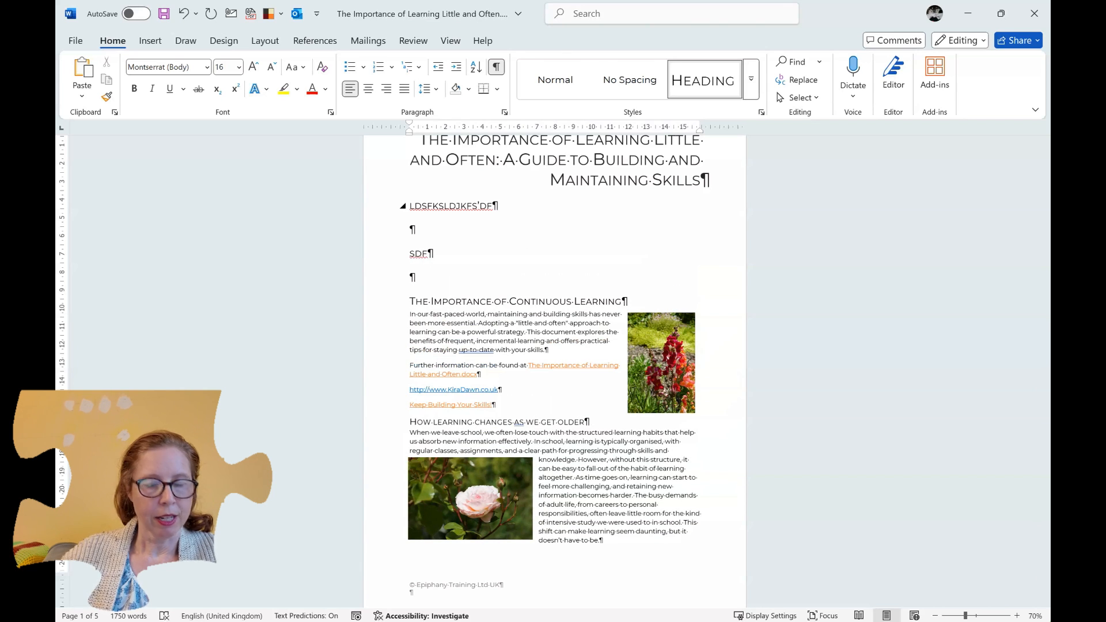
drag(418, 212, 438, 276)
key(Delete)
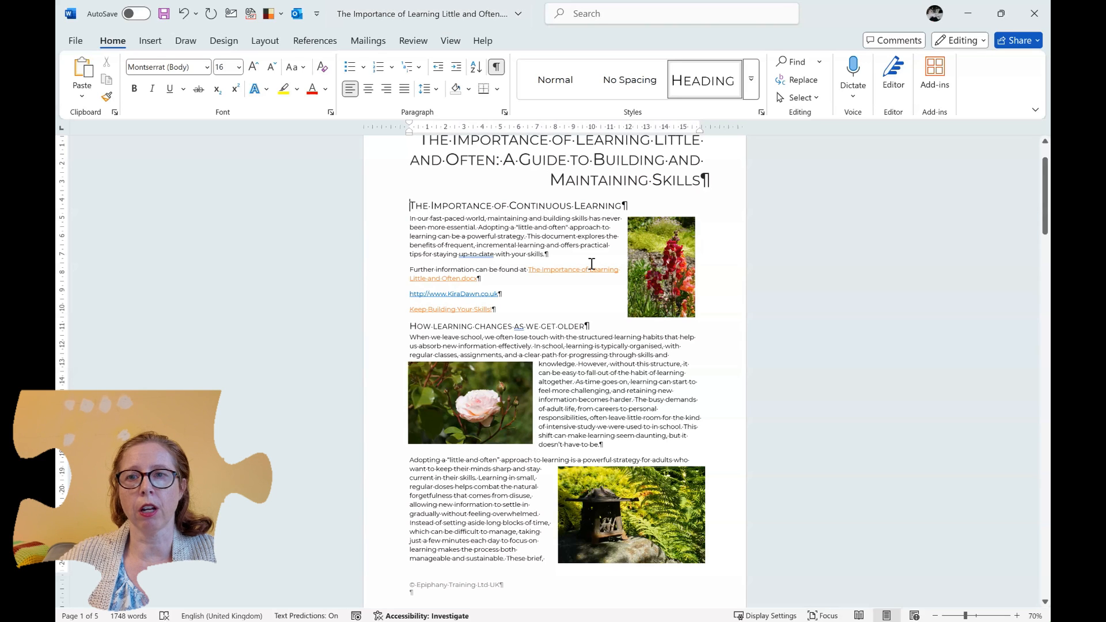
- Set the layout of the red flower picture beside the first section to Fix position on page
click(687, 250)
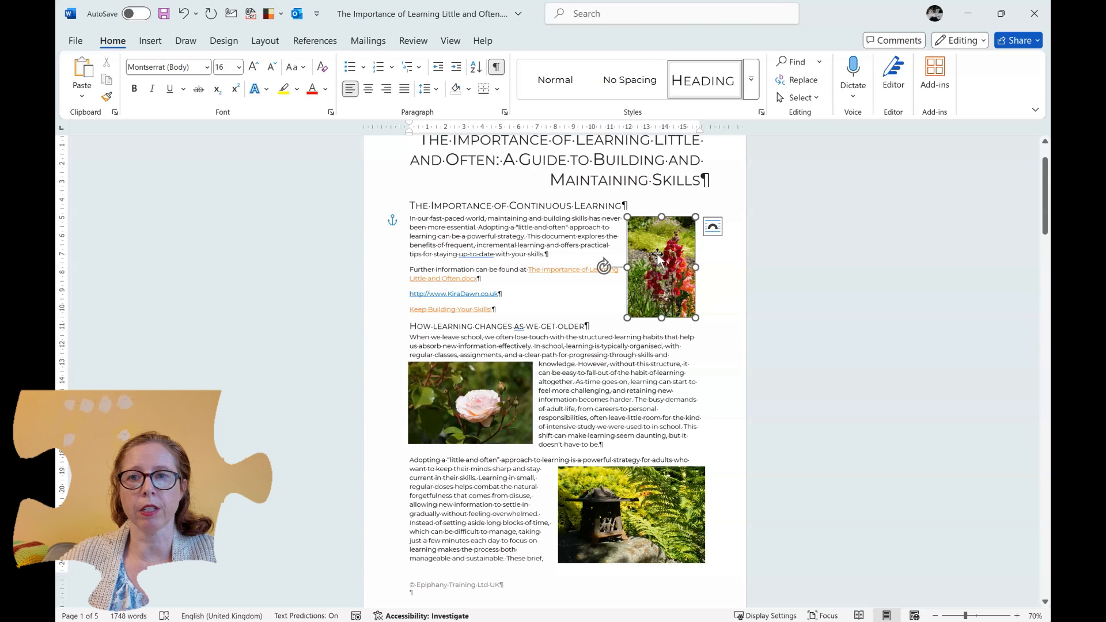
click(713, 227)
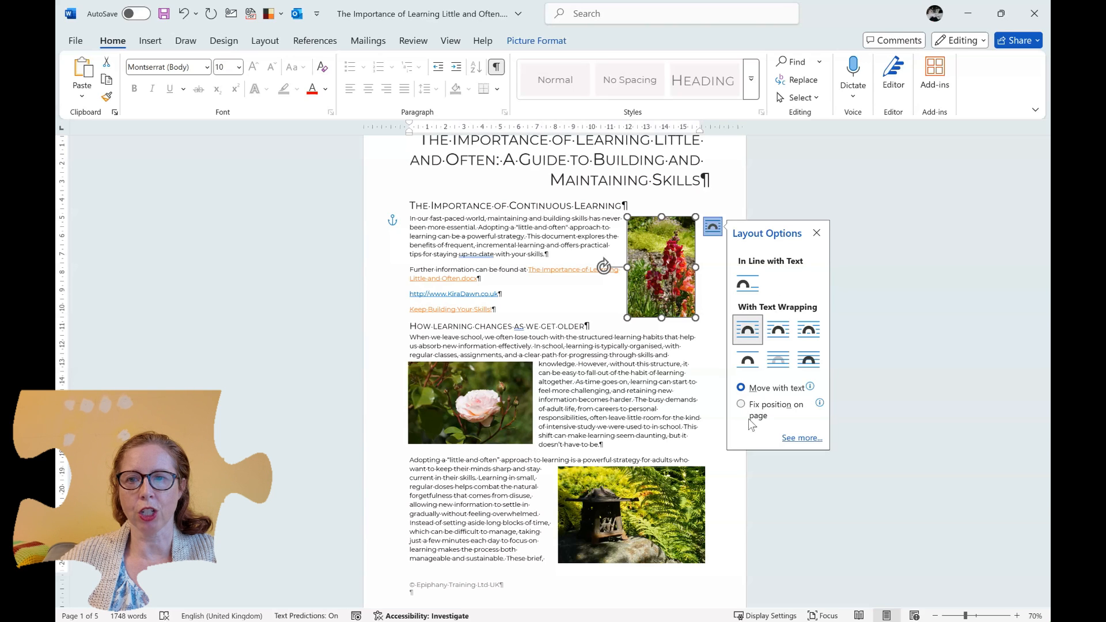
click(742, 404)
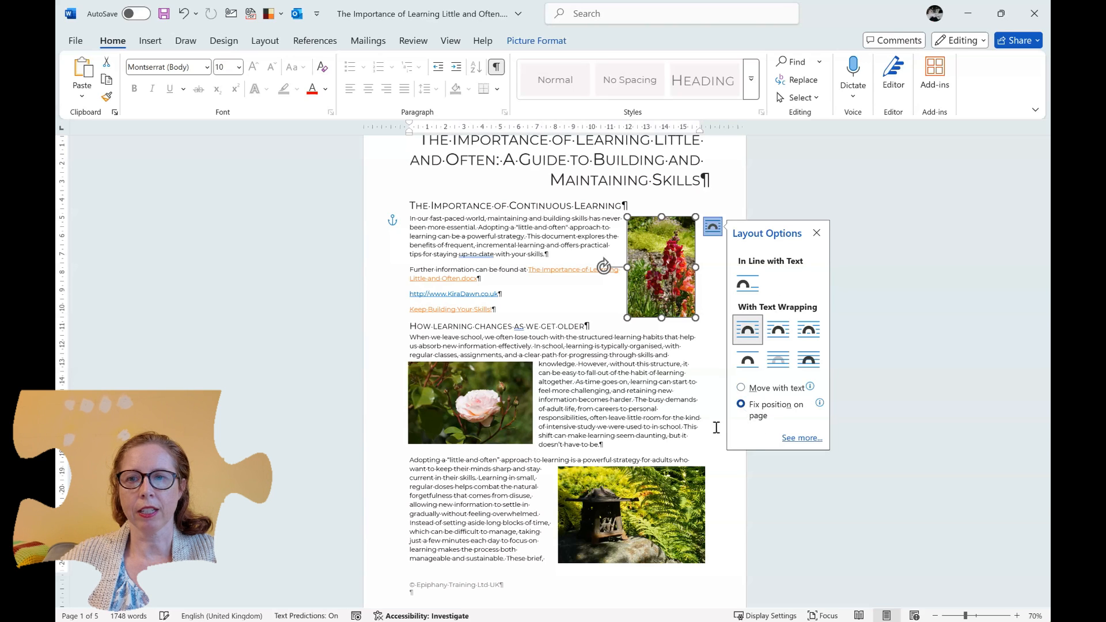
click(606, 392)
- Set the layout of the pink rose picture to Fix position on page and close its layout options
click(507, 398)
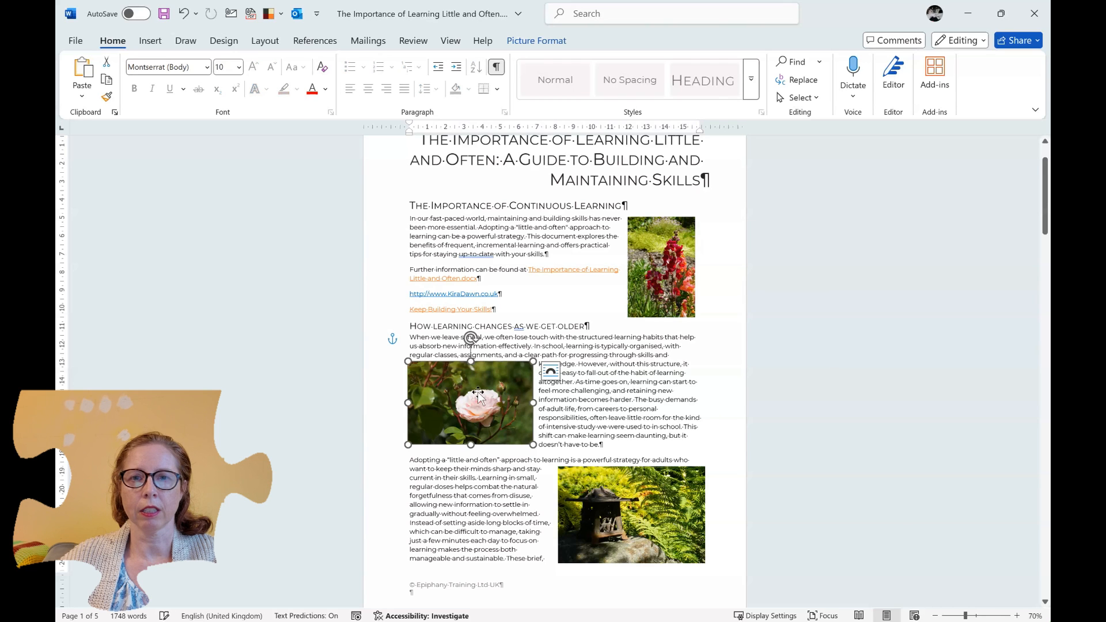
click(551, 373)
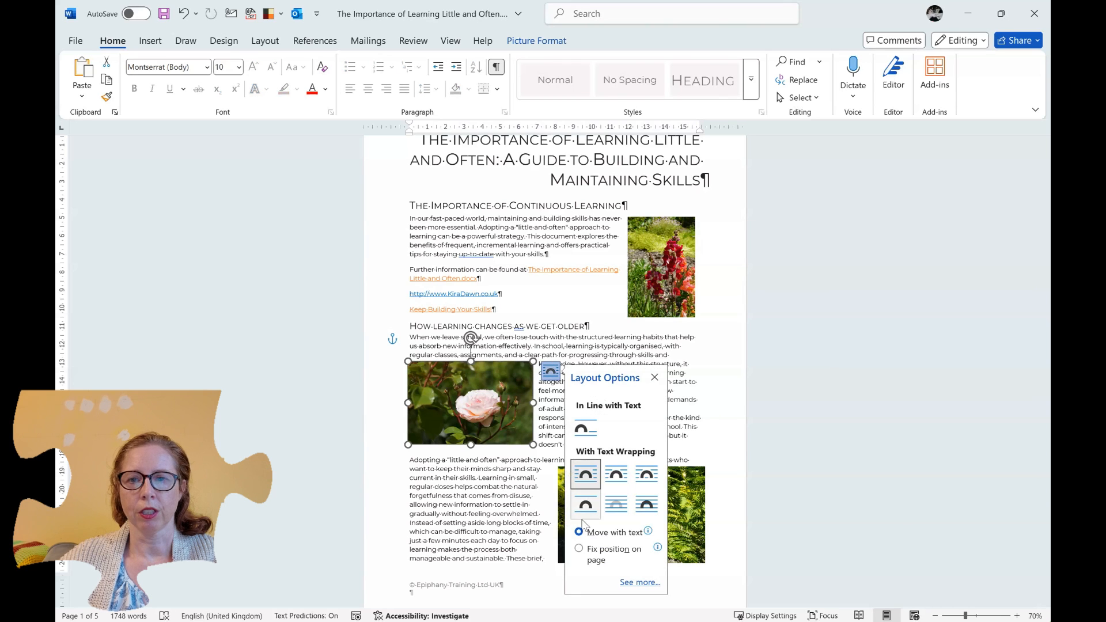
click(579, 548)
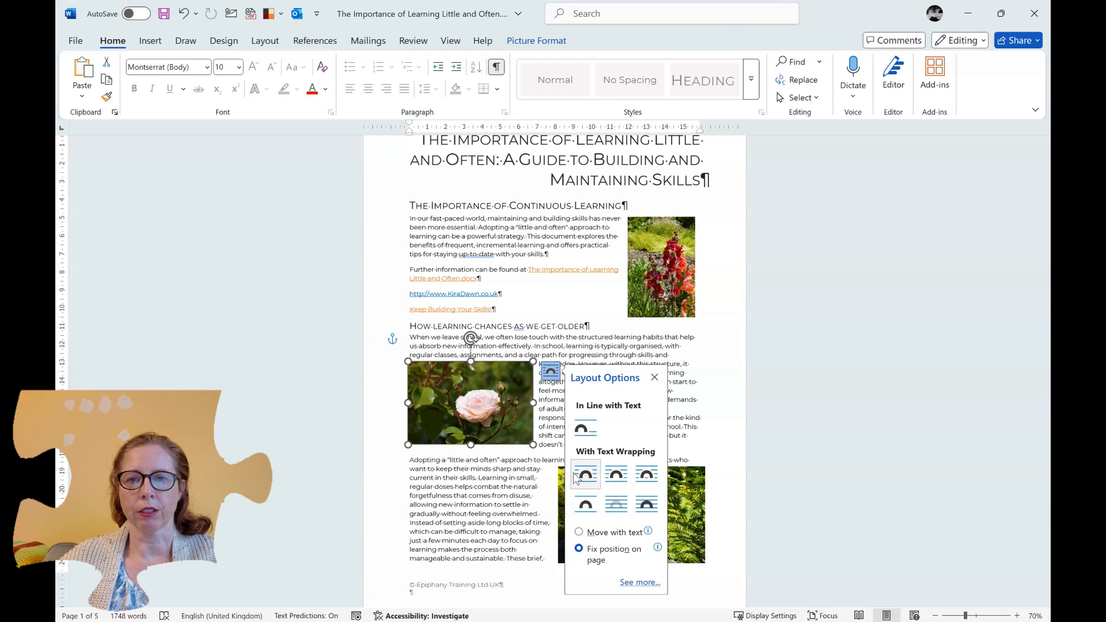
click(561, 436)
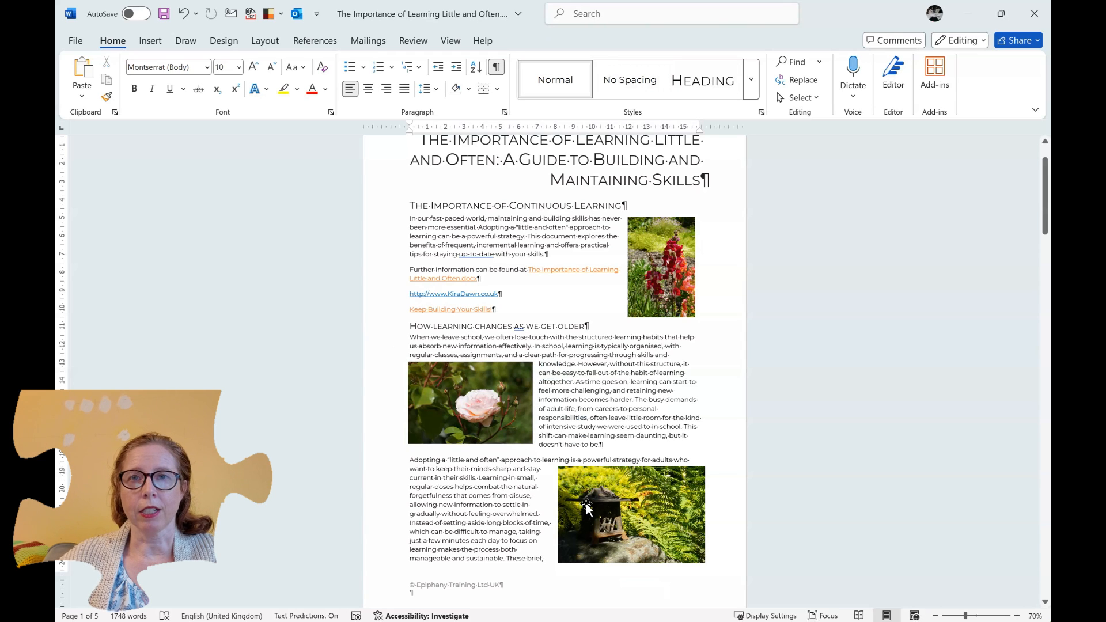
- Show the Wrap Text choices for the lantern picture at the end of the page
click(612, 533)
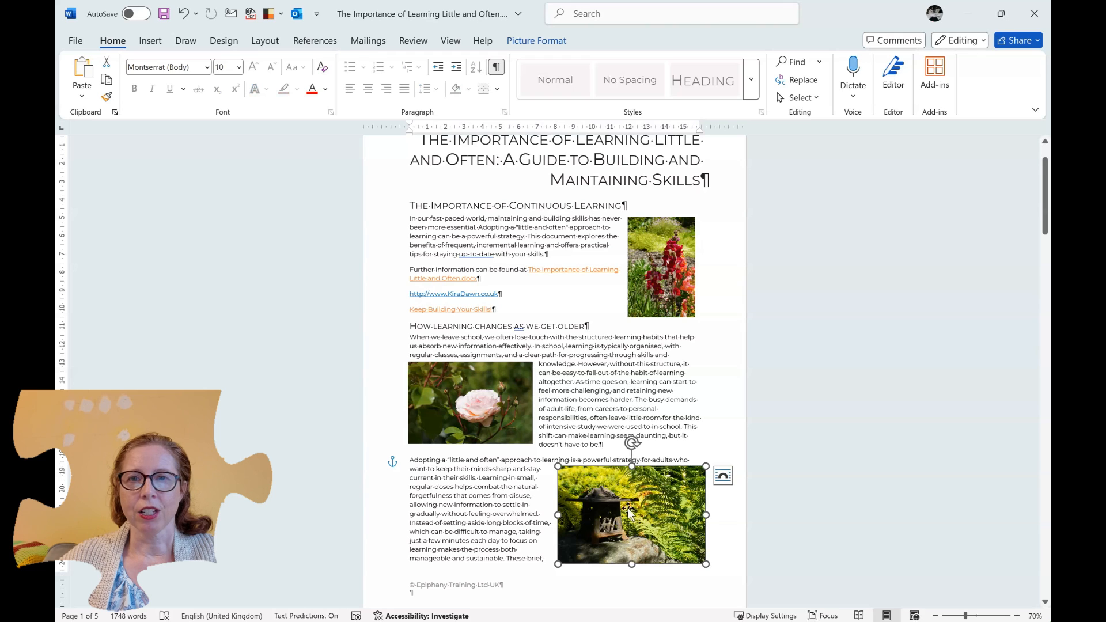
click(537, 42)
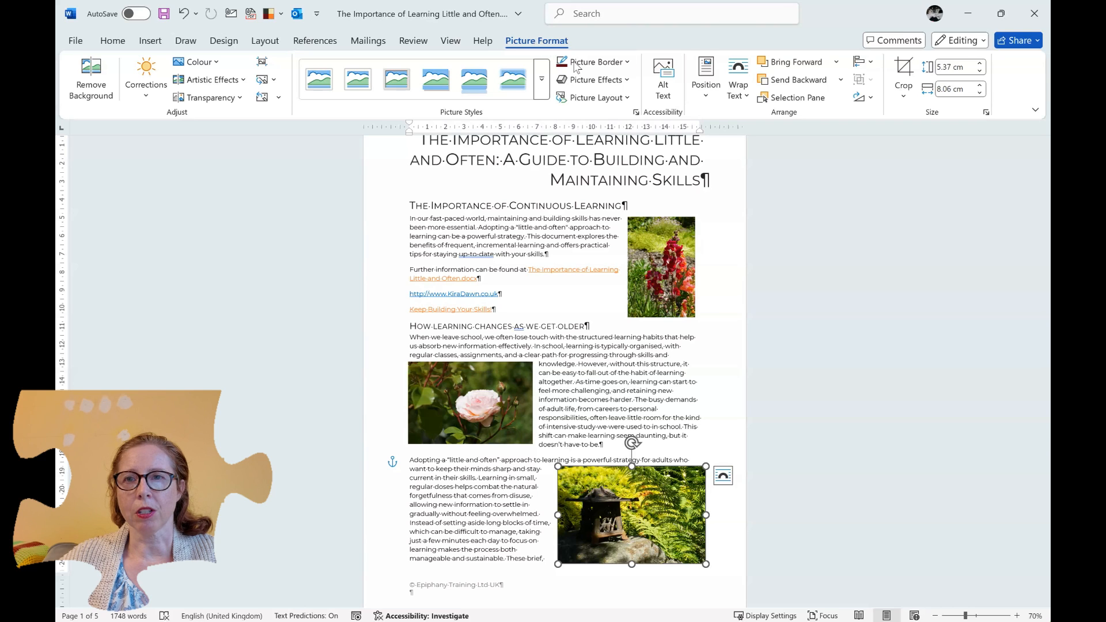
click(735, 98)
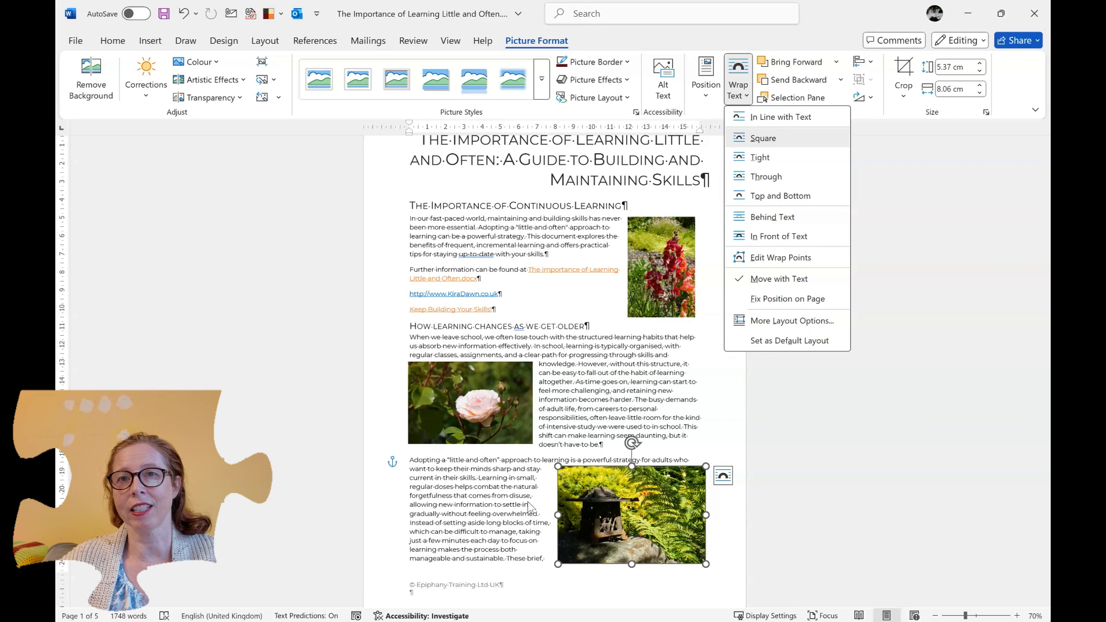
- Turn off Move object with text in the position settings of the lantern picture
right_click(627, 515)
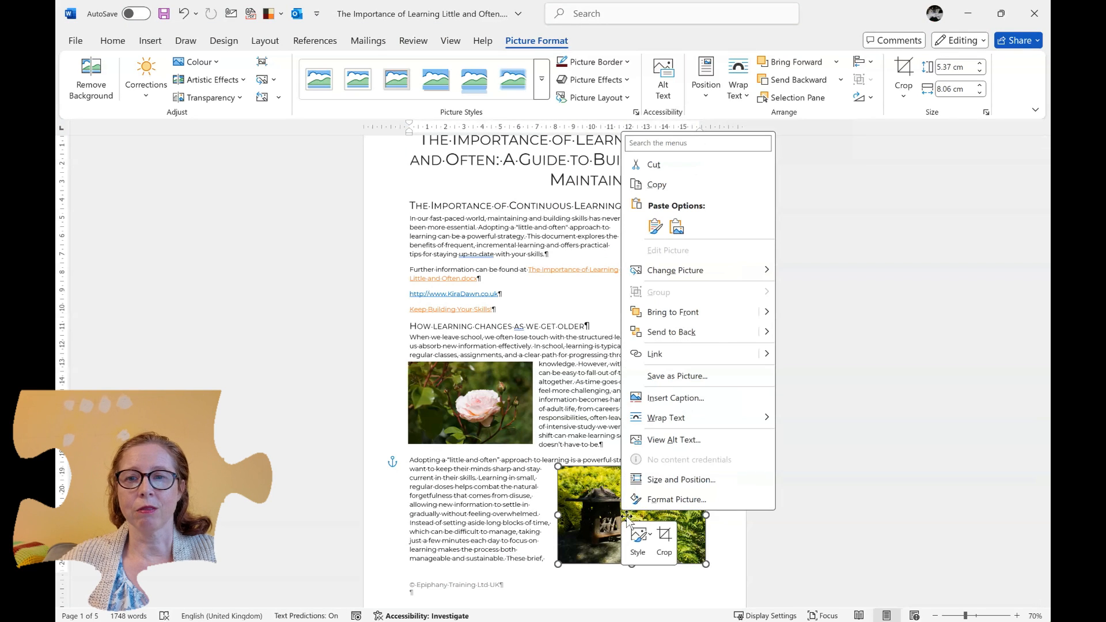
click(679, 480)
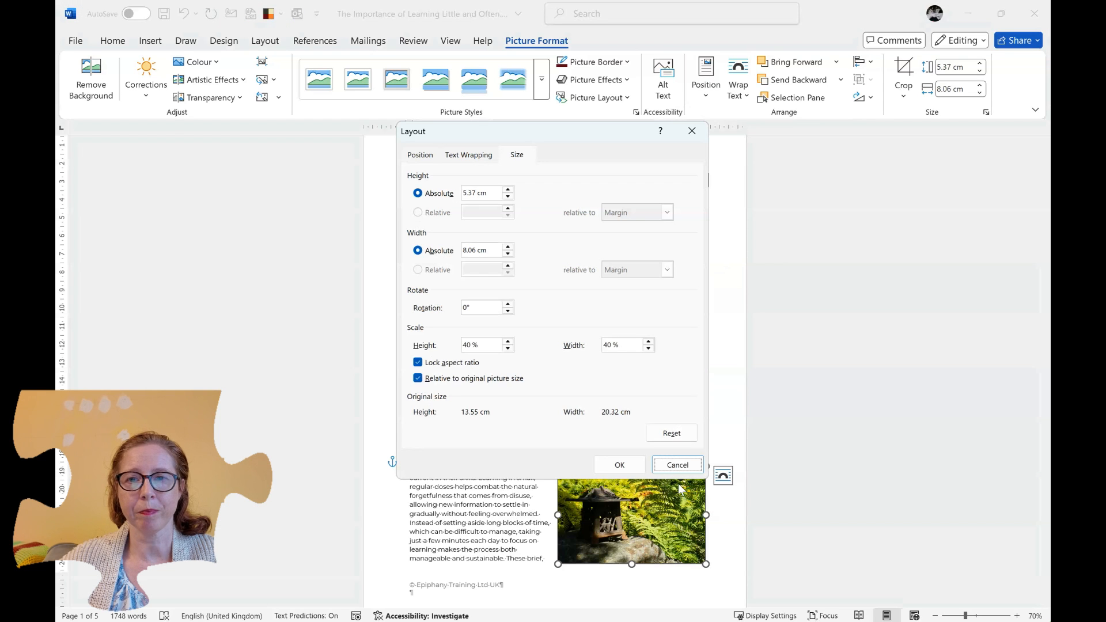
click(411, 158)
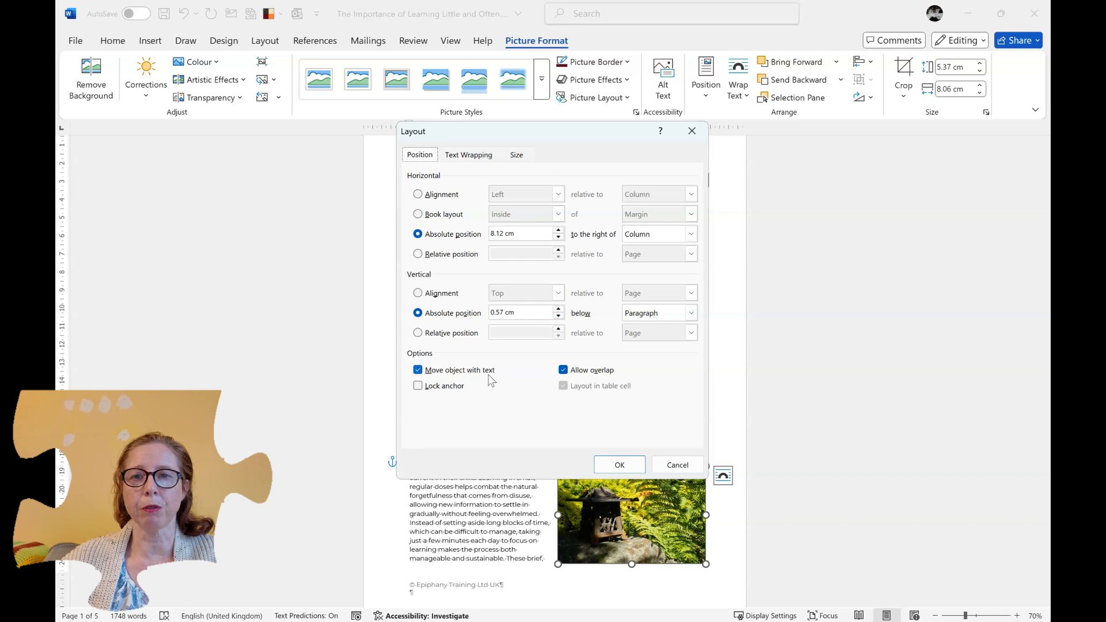
click(430, 371)
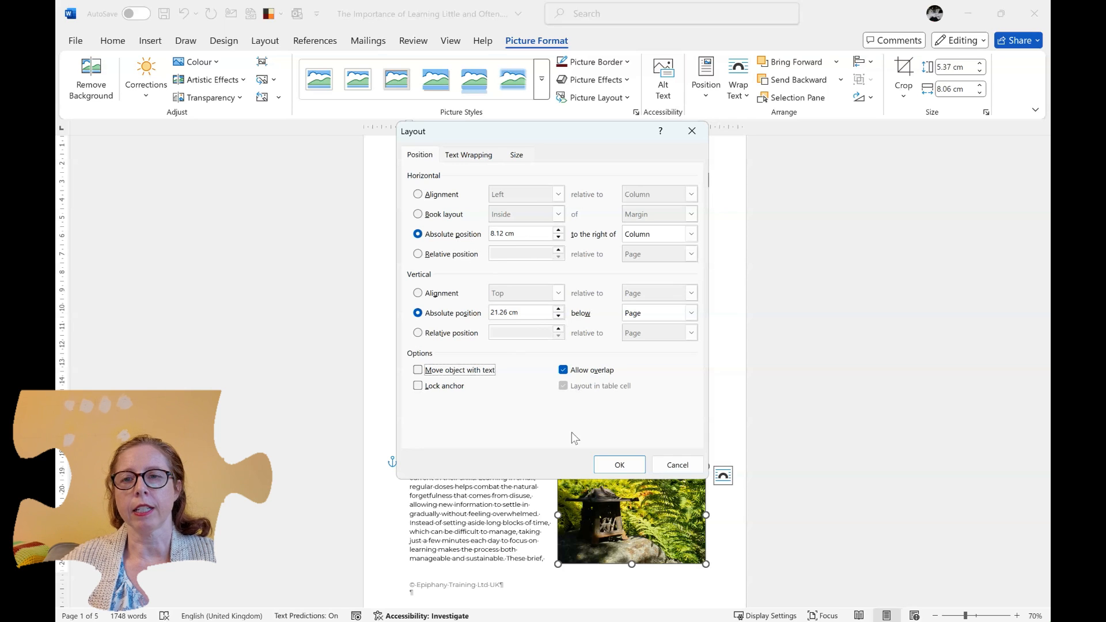
- Review the lantern picture's text wrapping and size settings, and cancel the layout changes
click(482, 158)
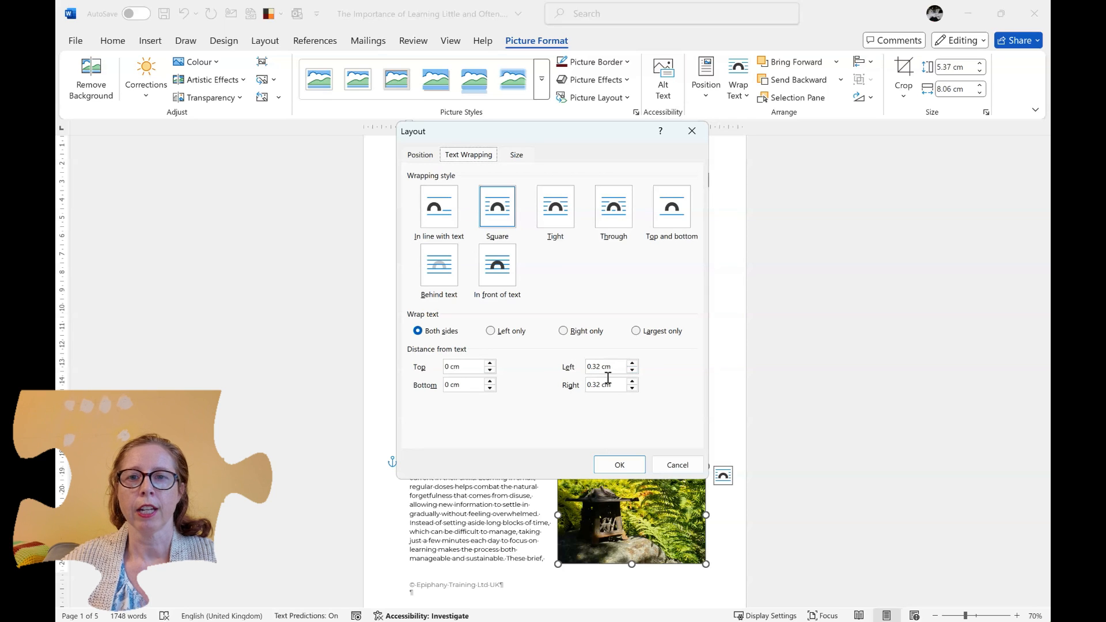
click(517, 156)
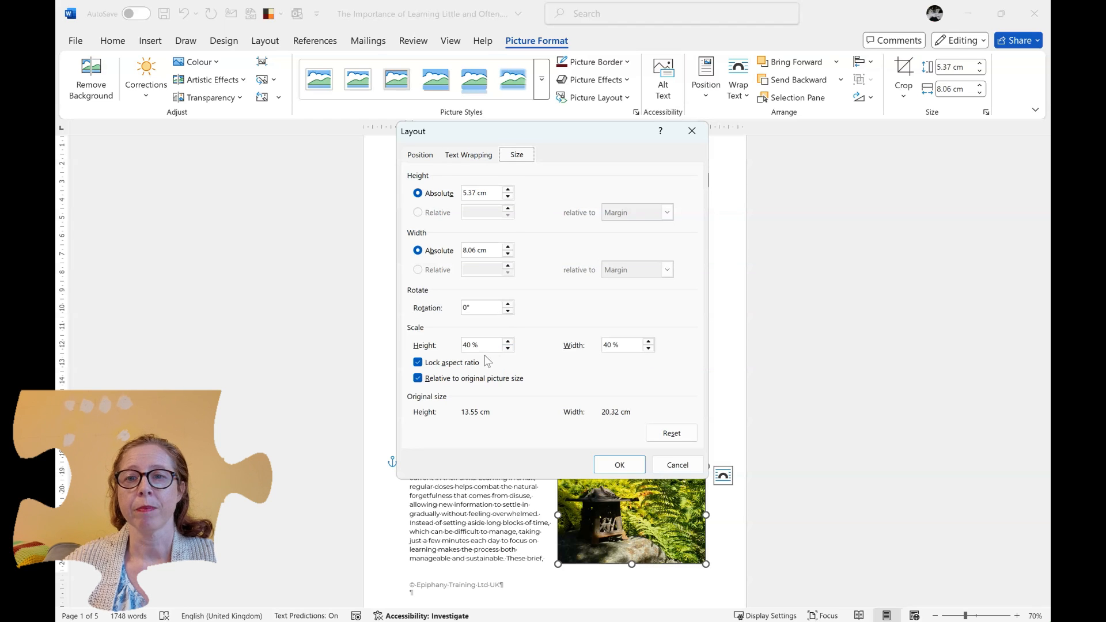
click(672, 467)
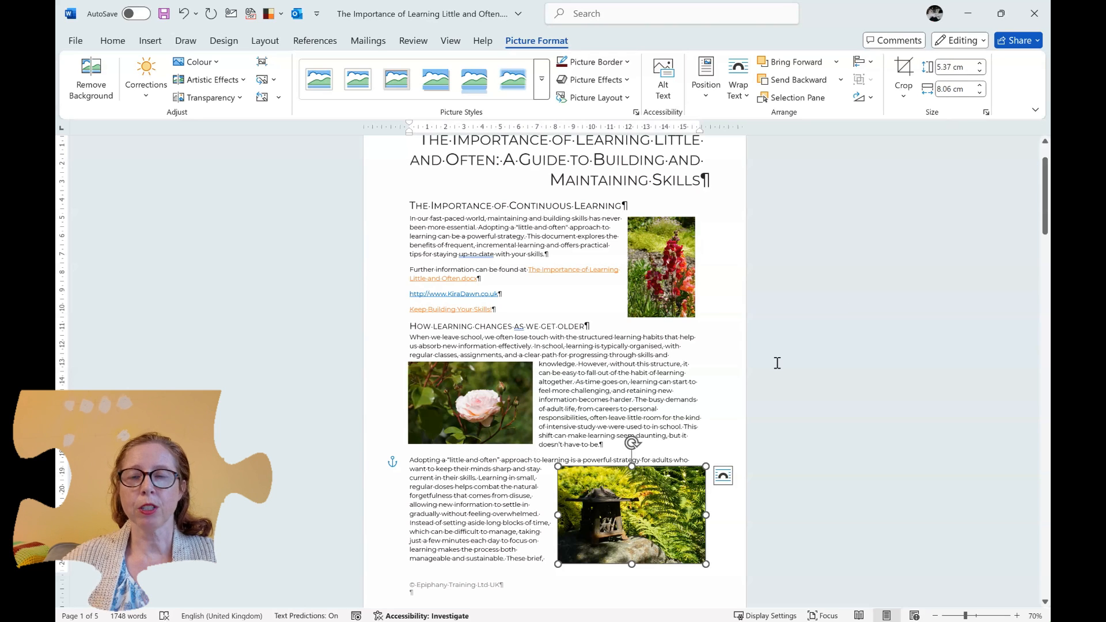
right_click(634, 512)
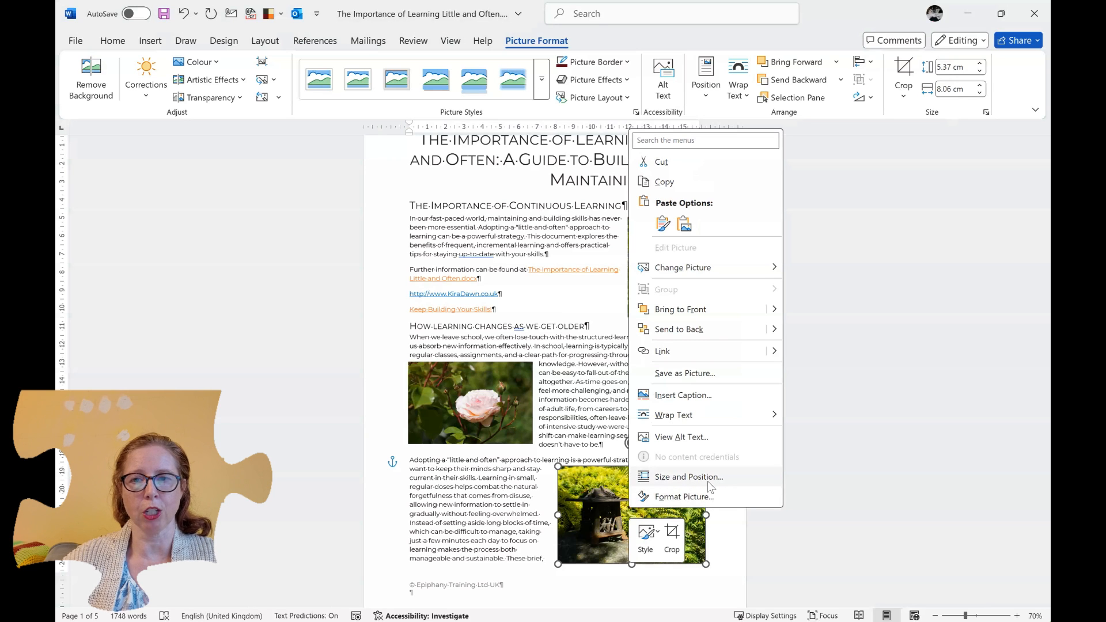
click(823, 479)
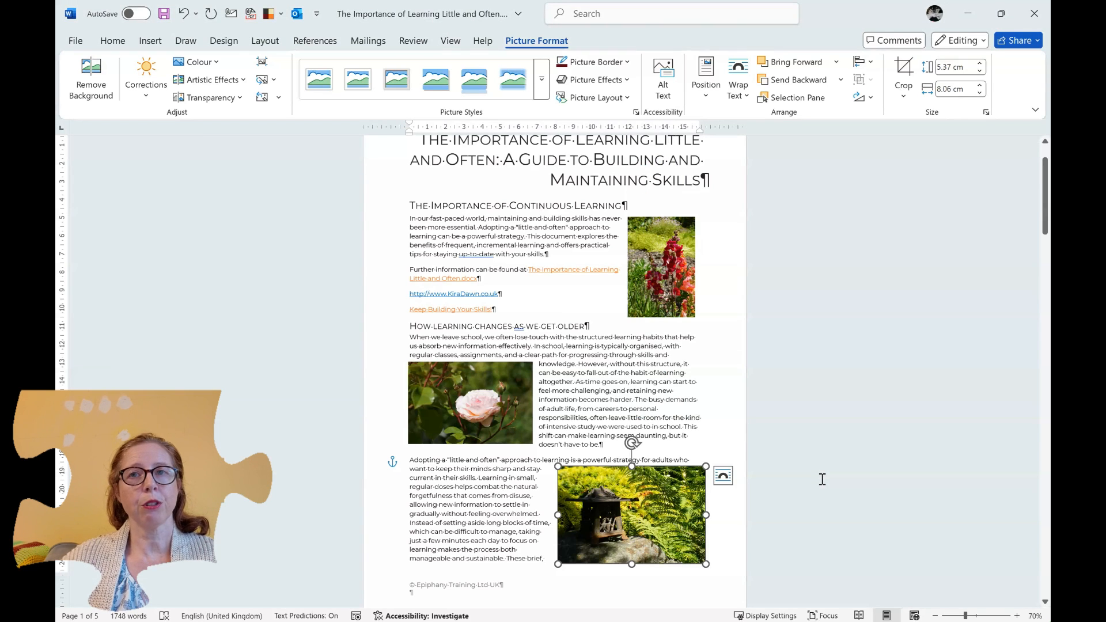